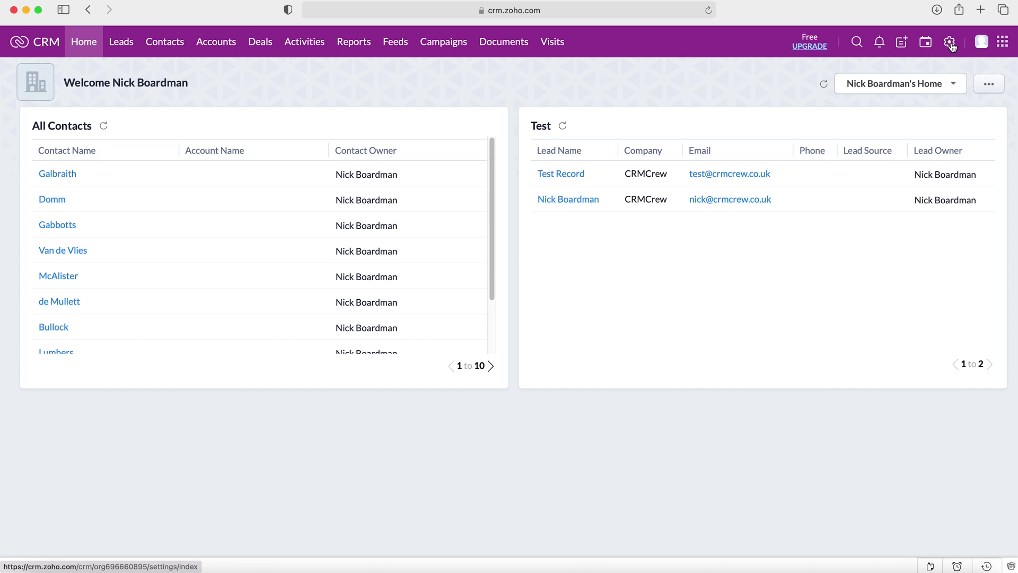
Step: Go to Setup > Automation > Actions to view the Email Notifications list with Big Deal Alert
left_click(950, 43)
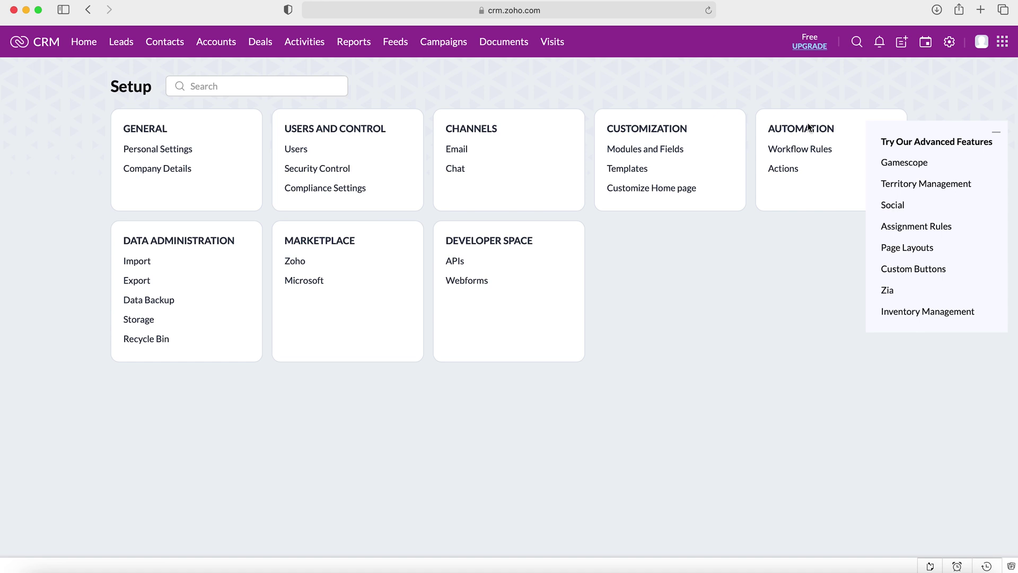
left_click(795, 174)
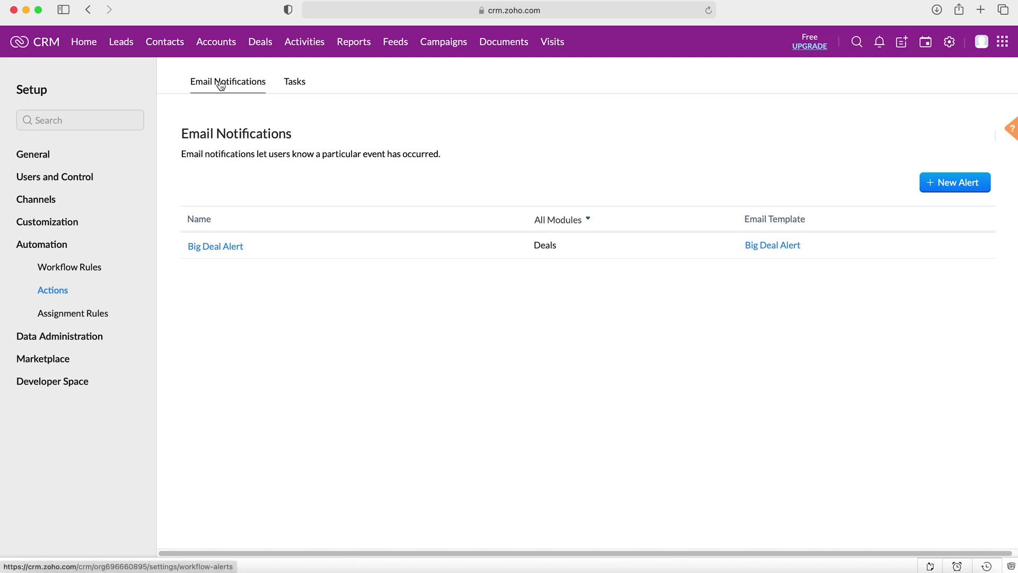
Step: Start a new email alert named 'New Contact Created'
left_click(969, 189)
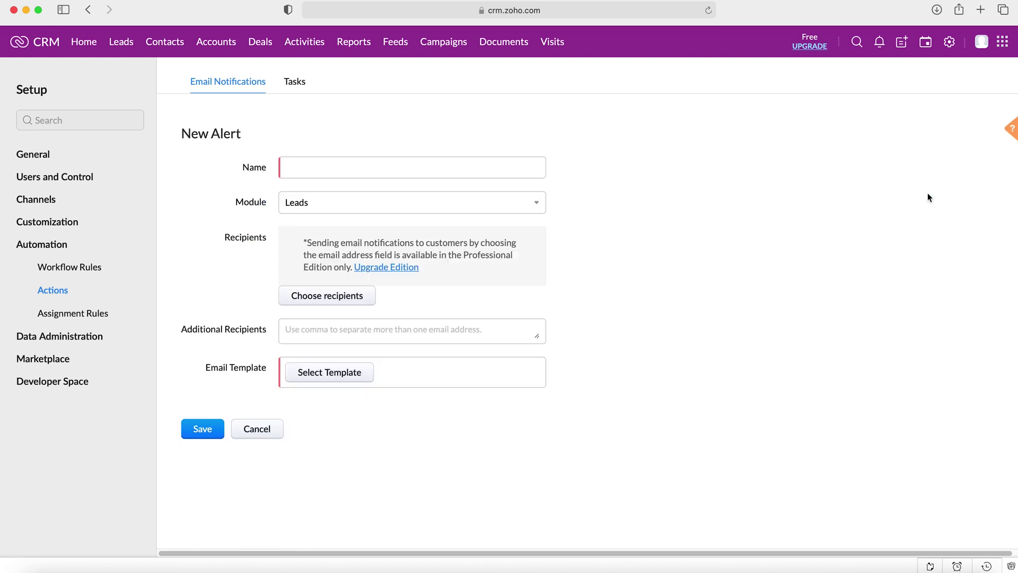
left_click(335, 166)
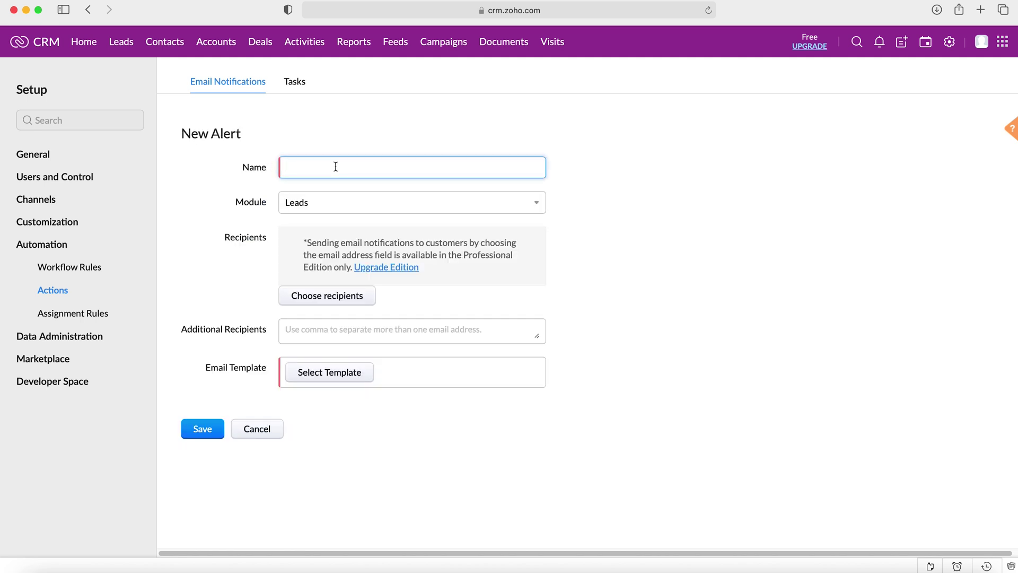
type("Contact")
key("super+a")
key("BackSpace")
type("New Contact Created")
key("BackSpace")
Step: Set the new alert's module to Contacts
left_click(344, 205)
type("co")
key("Return")
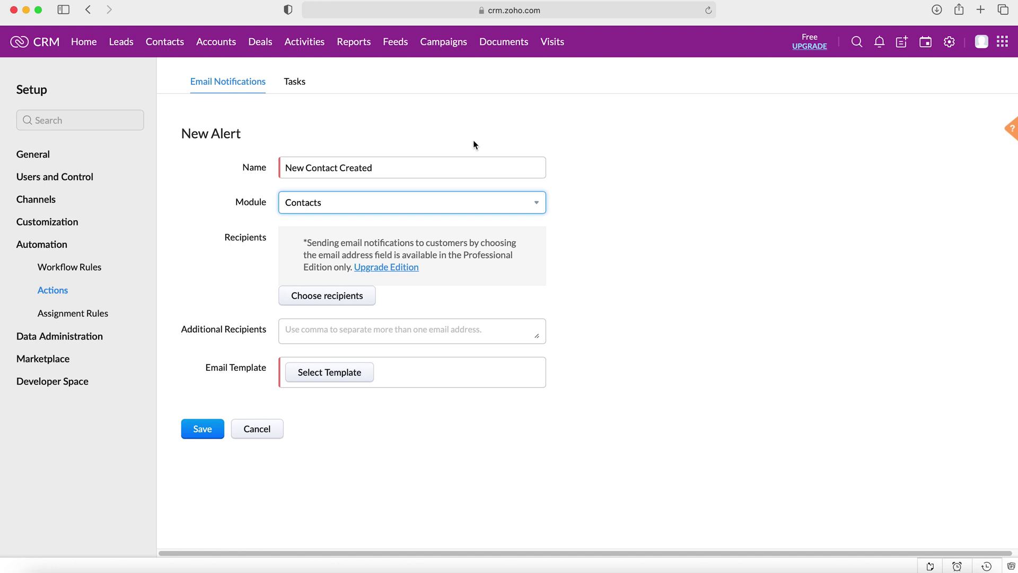
left_click(668, 150)
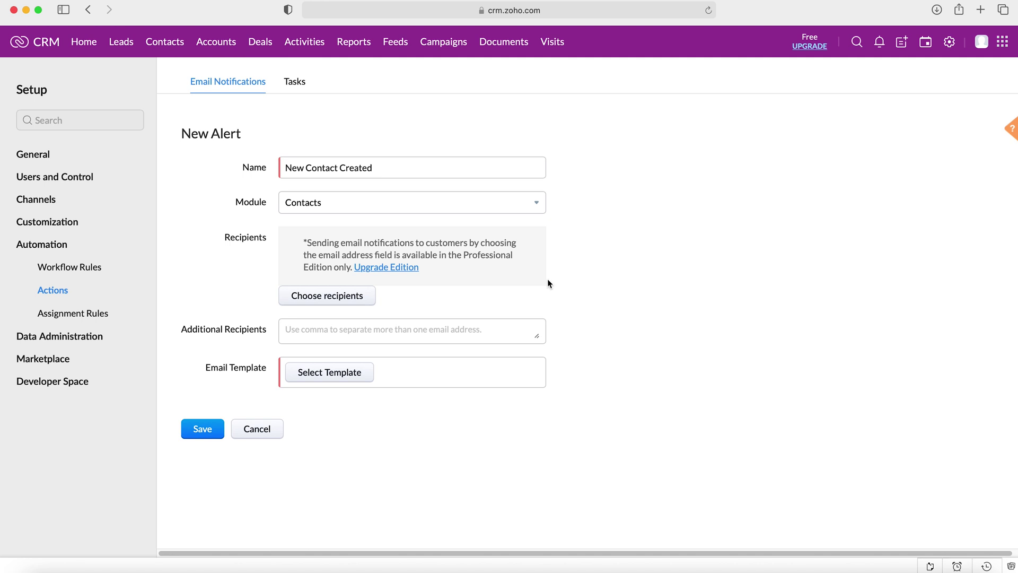
left_click(344, 300)
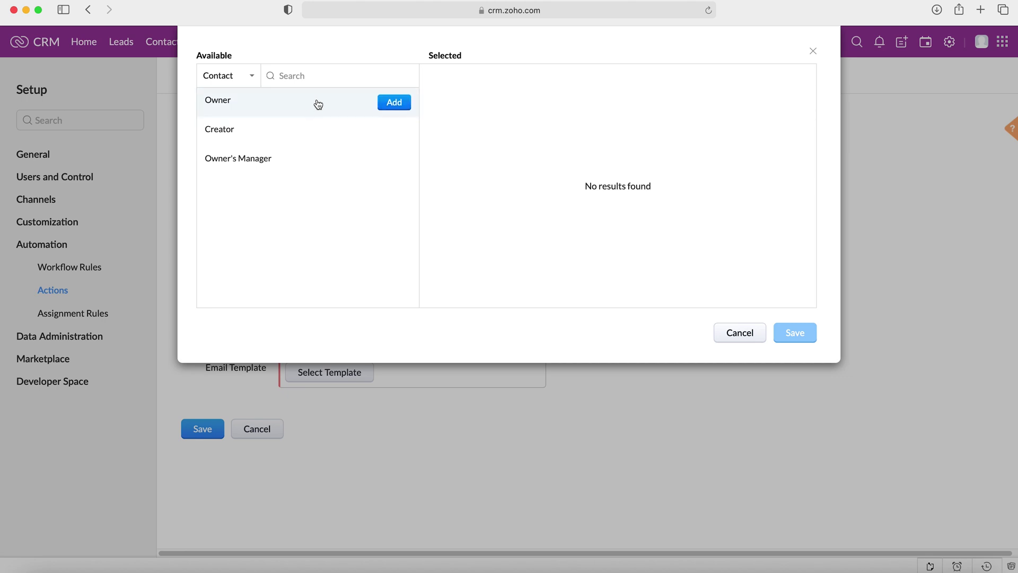
Step: Add the contact Owner as the alert's recipient and confirm the selection
left_click(390, 106)
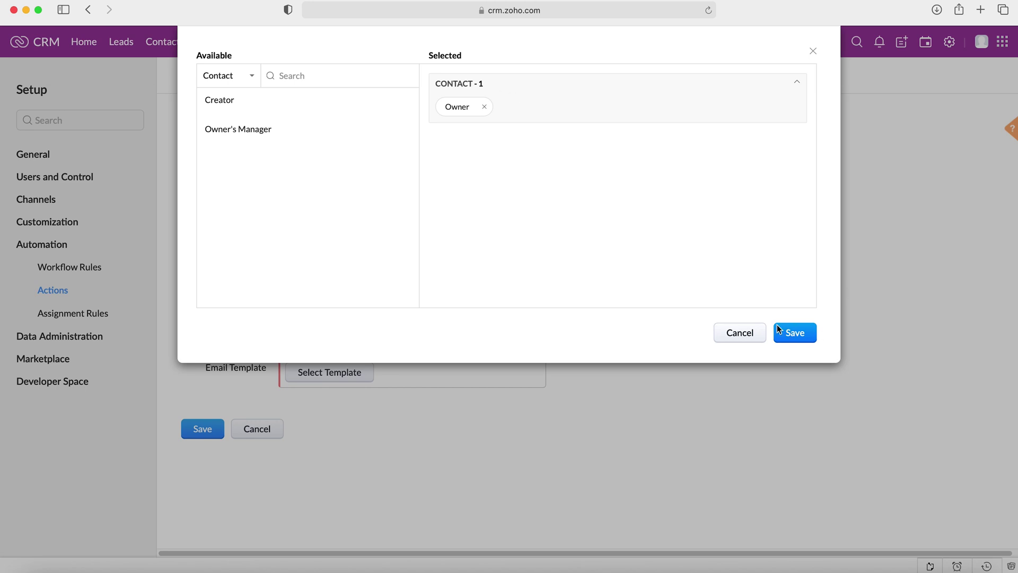
left_click(794, 334)
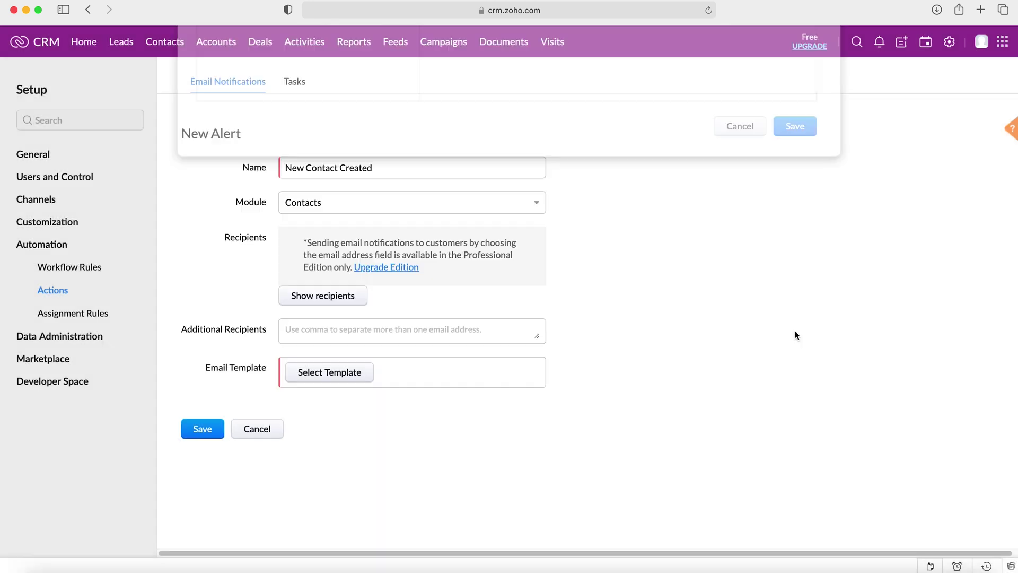
left_click(326, 331)
left_click(711, 332)
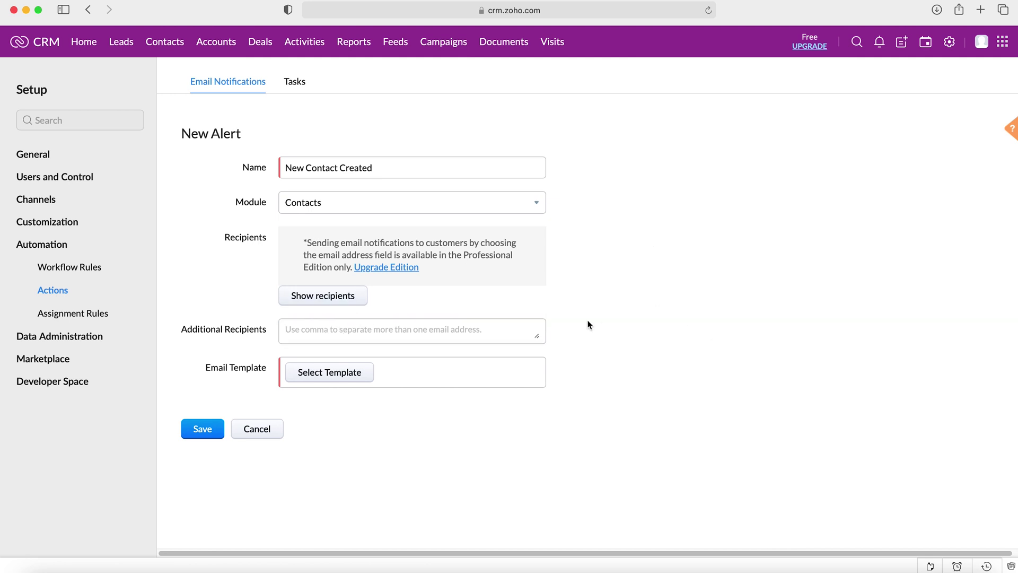
left_click(389, 336)
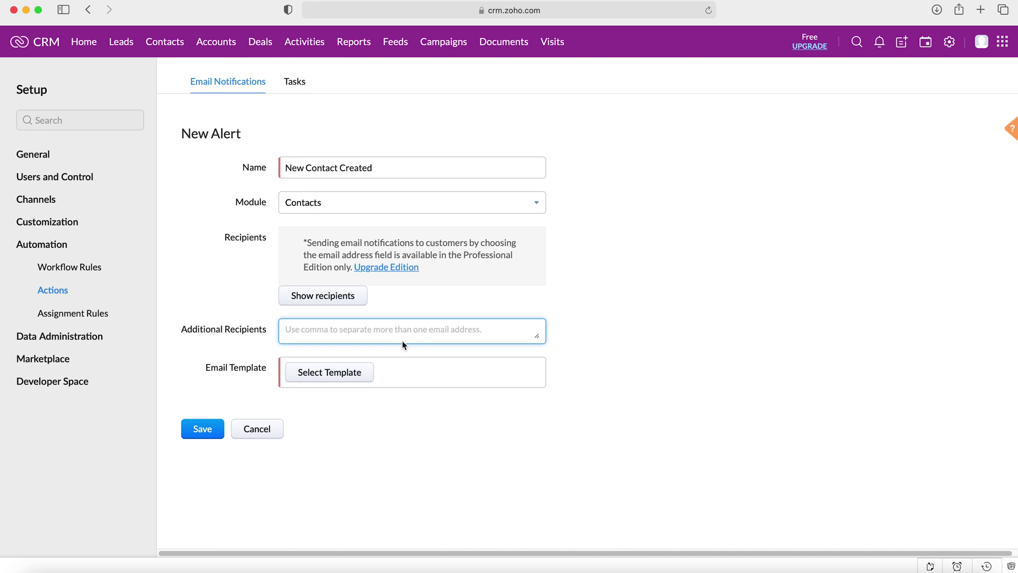
left_click(697, 349)
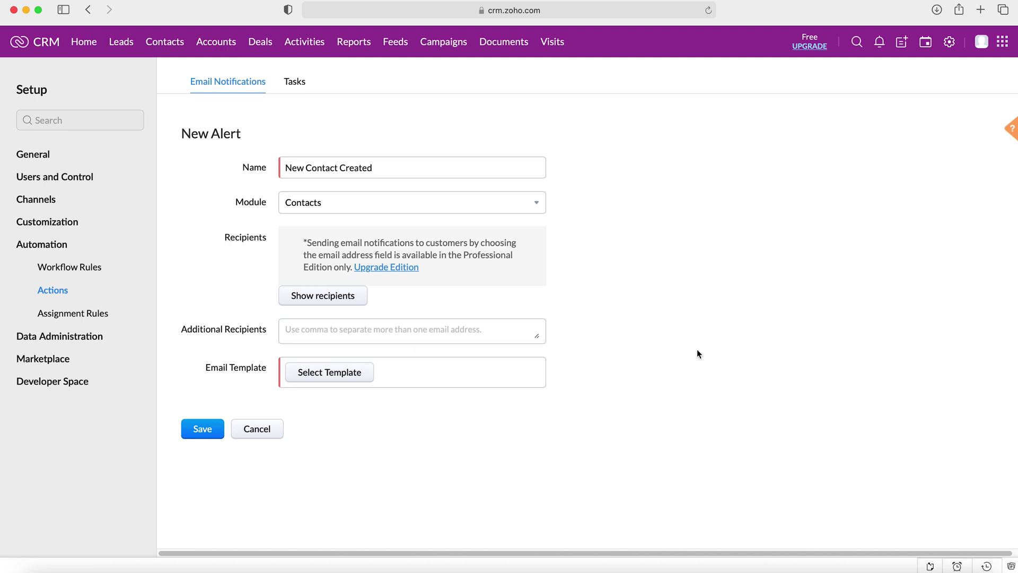
Step: Apply the 'New Contact Created' email template and save the alert
left_click(335, 374)
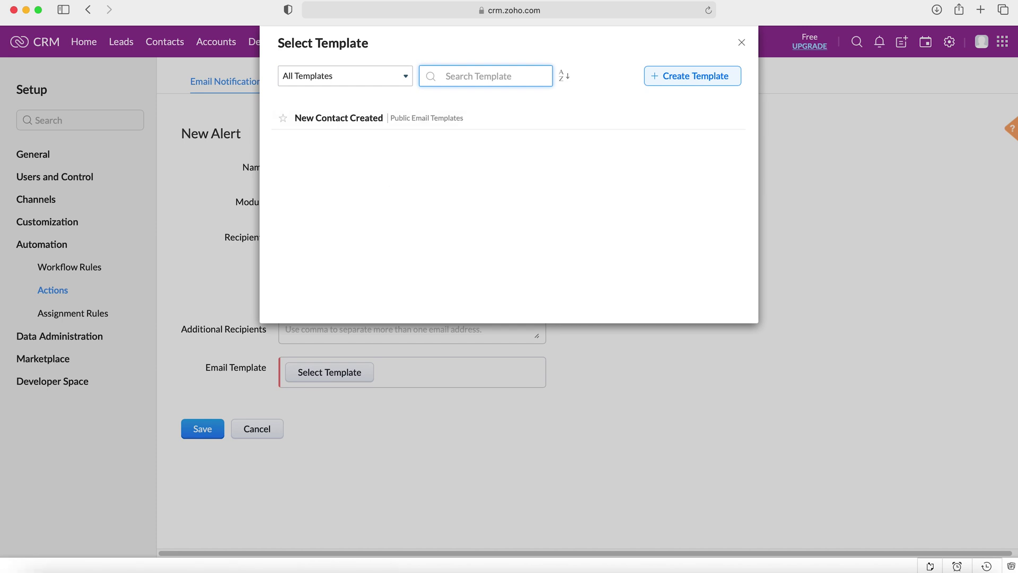
left_click(352, 118)
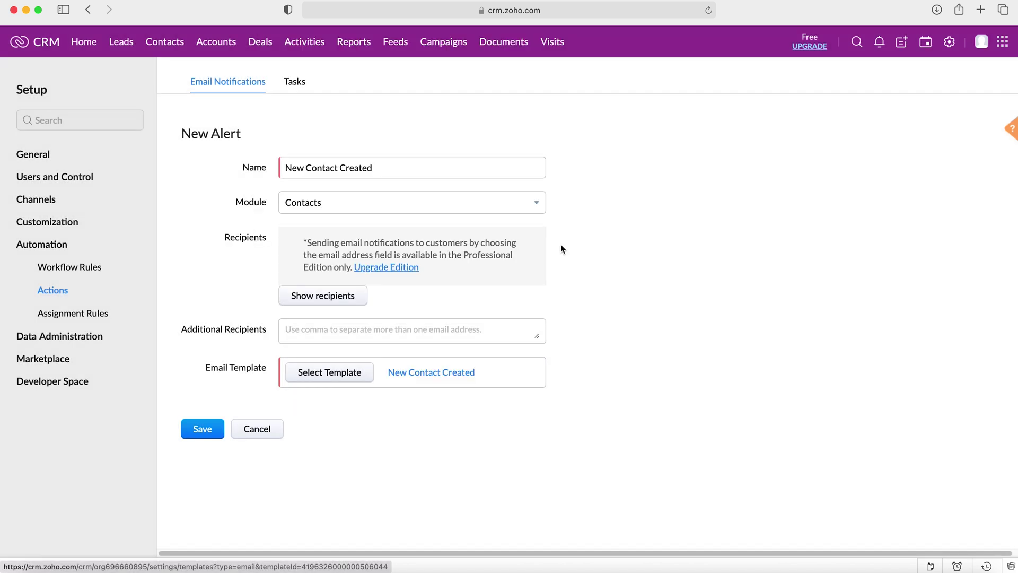
left_click(209, 432)
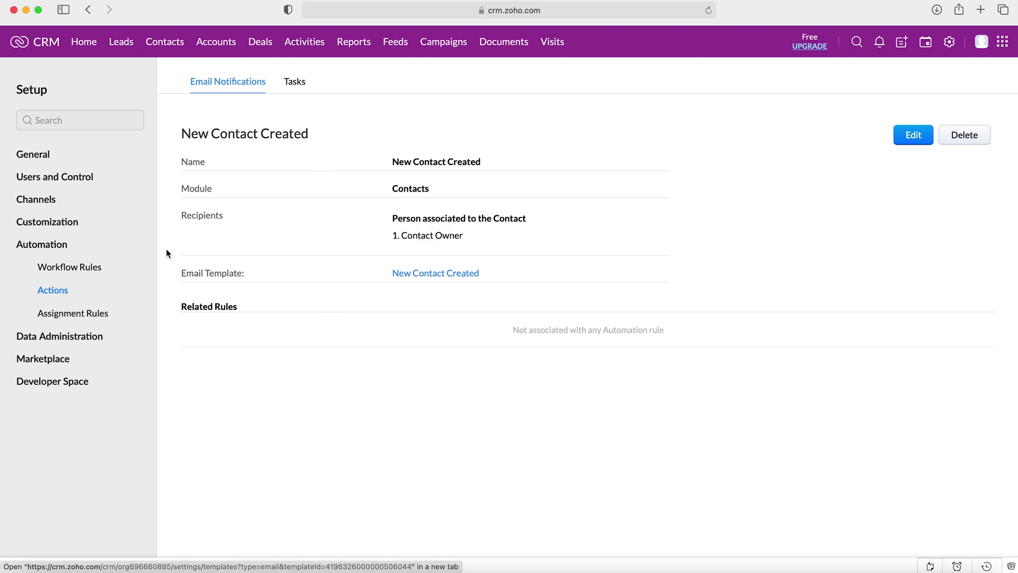
Step: Return to Email Notifications to confirm New Contact Created is listed, then go to Workflow Rules
left_click(244, 85)
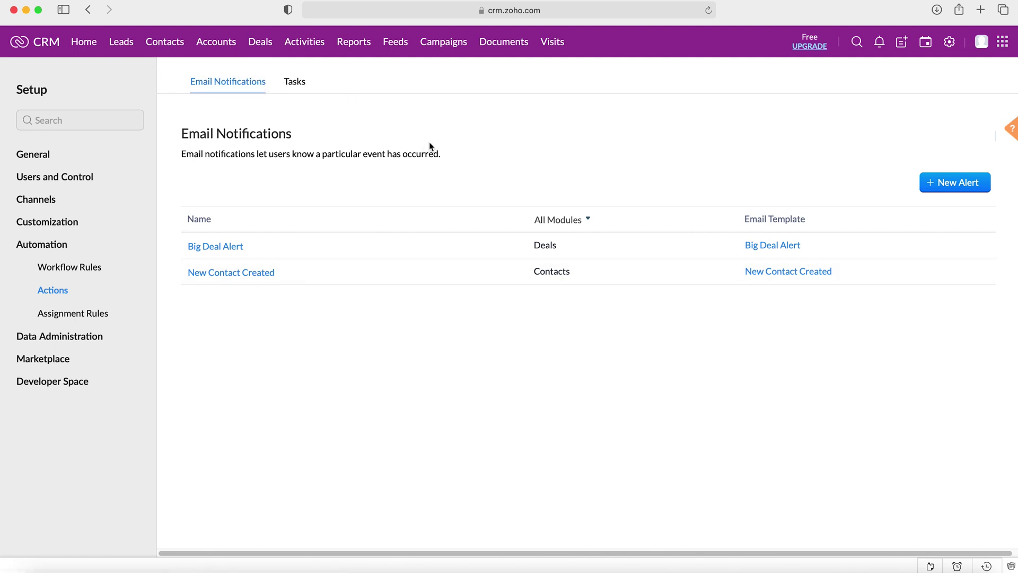
mouse_move(228, 278)
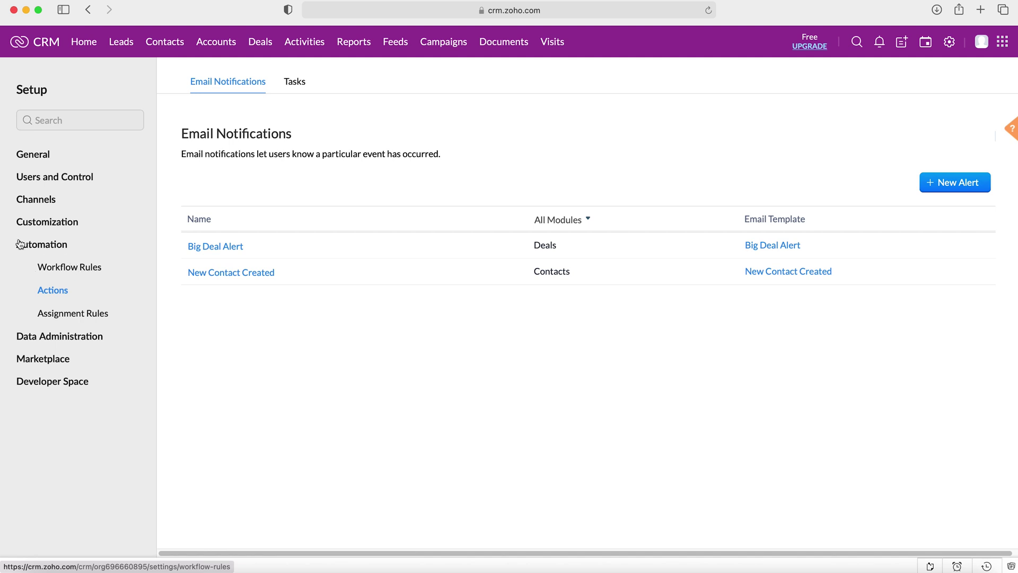
left_click(91, 268)
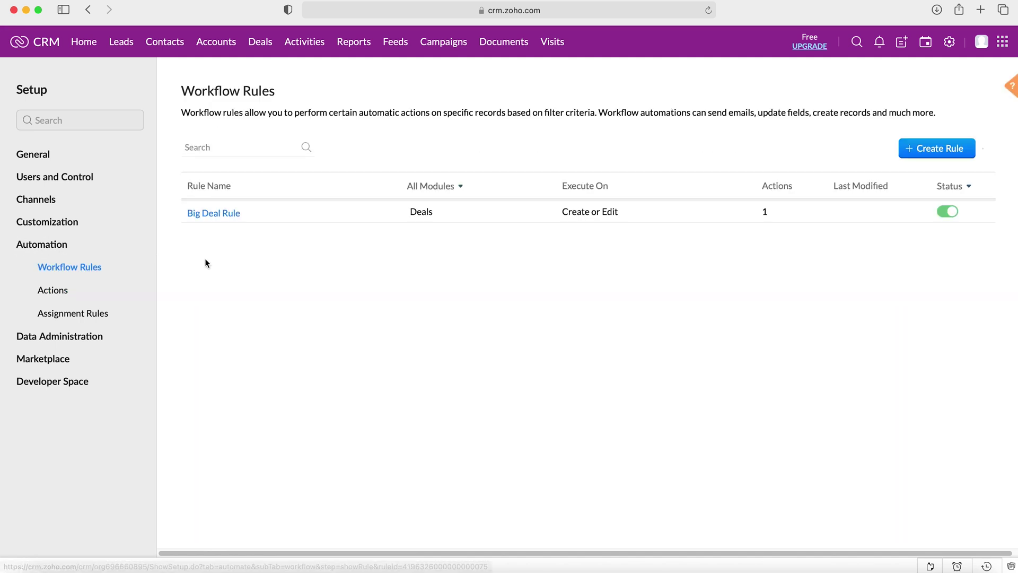
Step: Create a Contacts workflow rule named 'Contact Record Created'
left_click(931, 151)
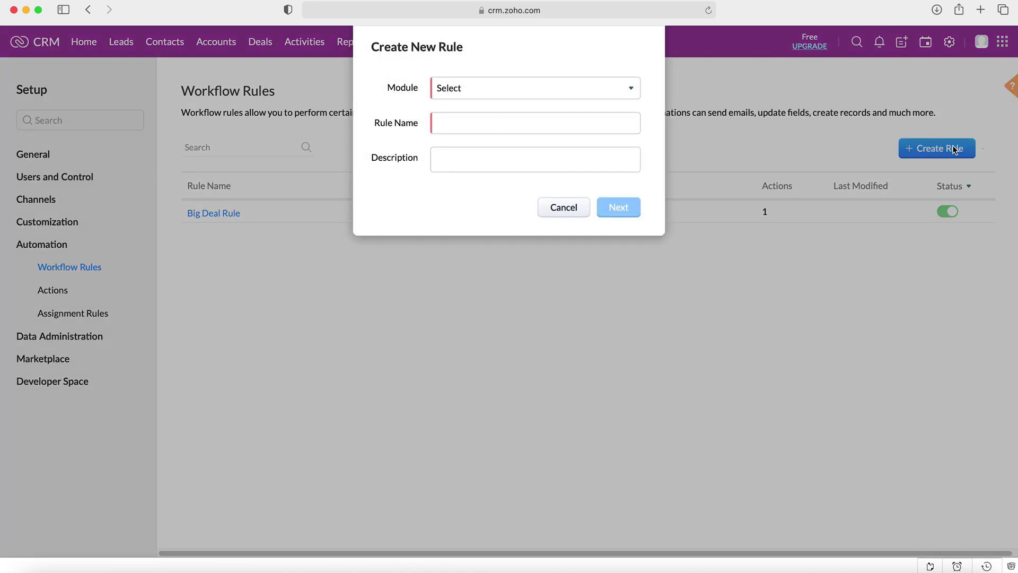
left_click(464, 87)
type("cont")
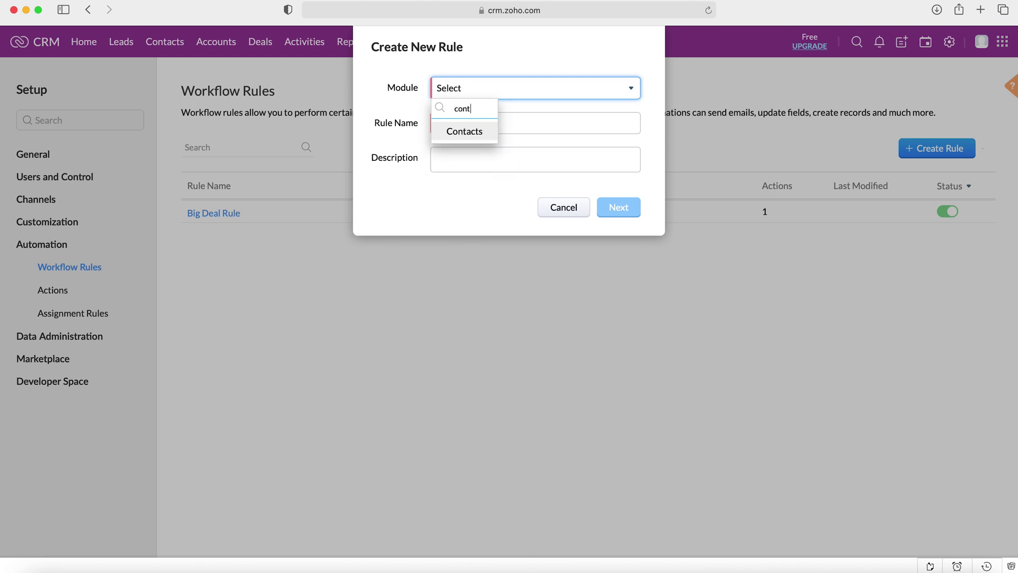
key("Return")
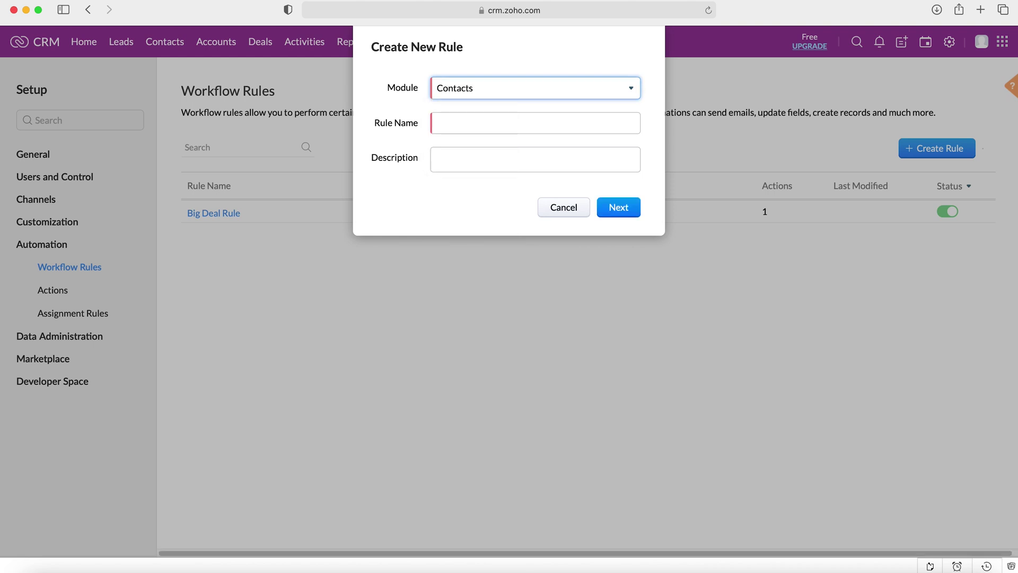
key("Tab")
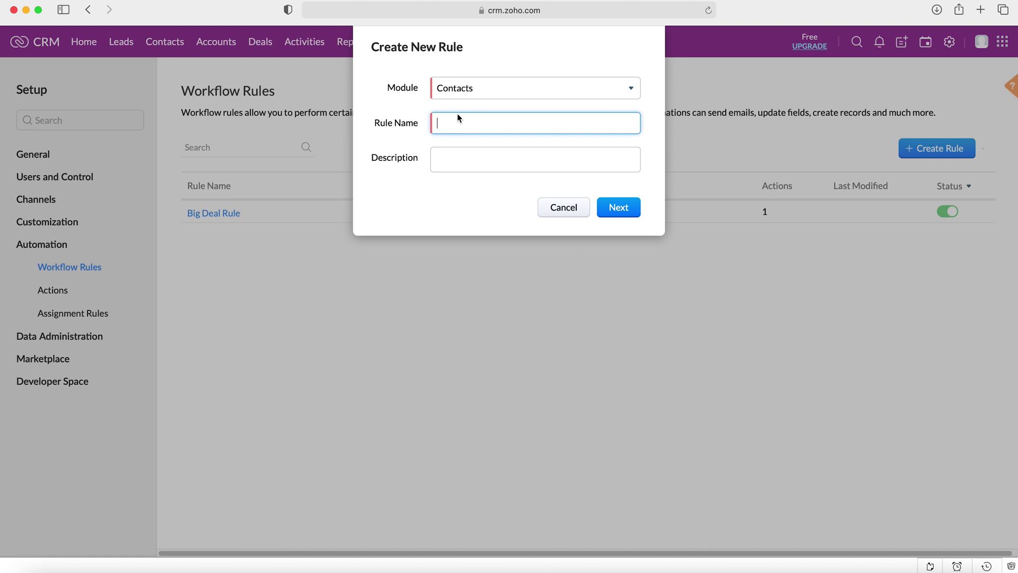
type("Contact Record Created")
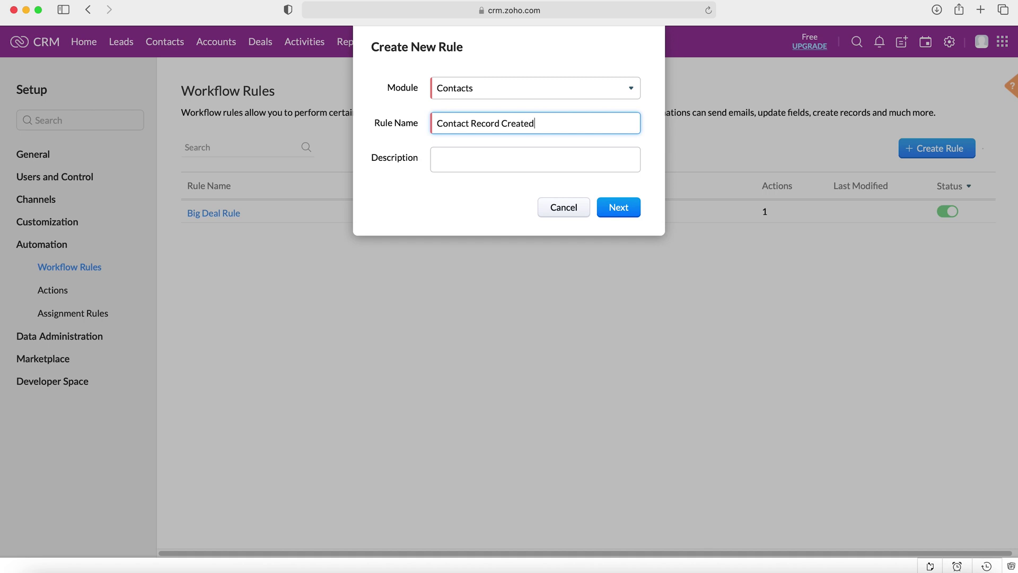
left_click(628, 207)
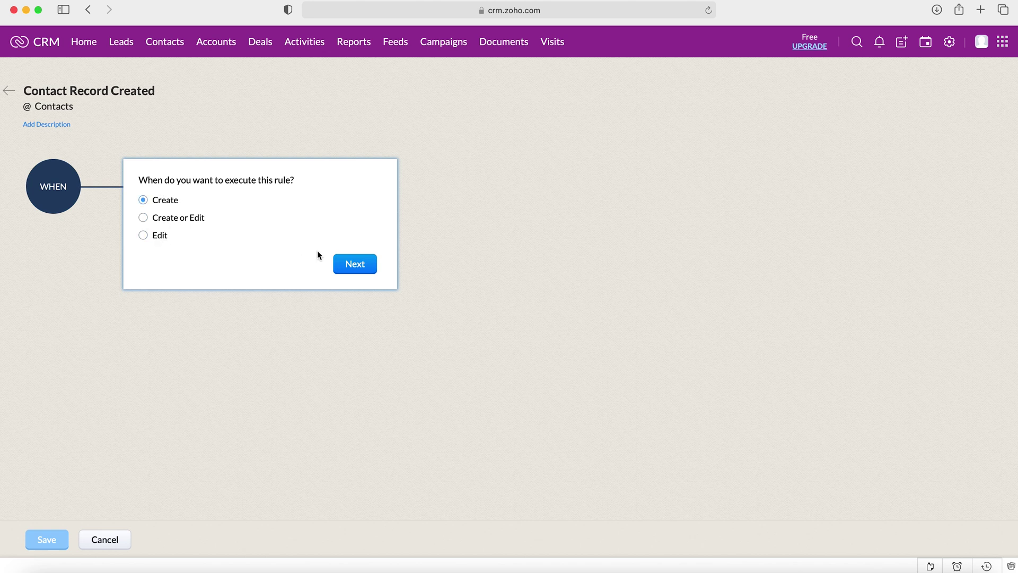
Step: Set the rule to run when a contact is created
left_click(339, 267)
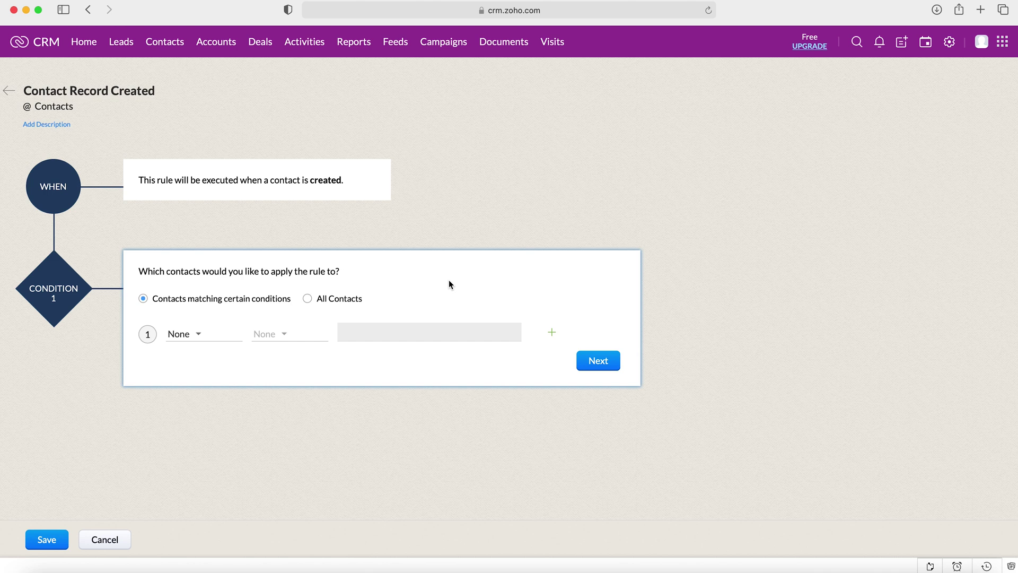
Step: Add and remove a trial condition row, then apply the rule to All Contacts
left_click(552, 333)
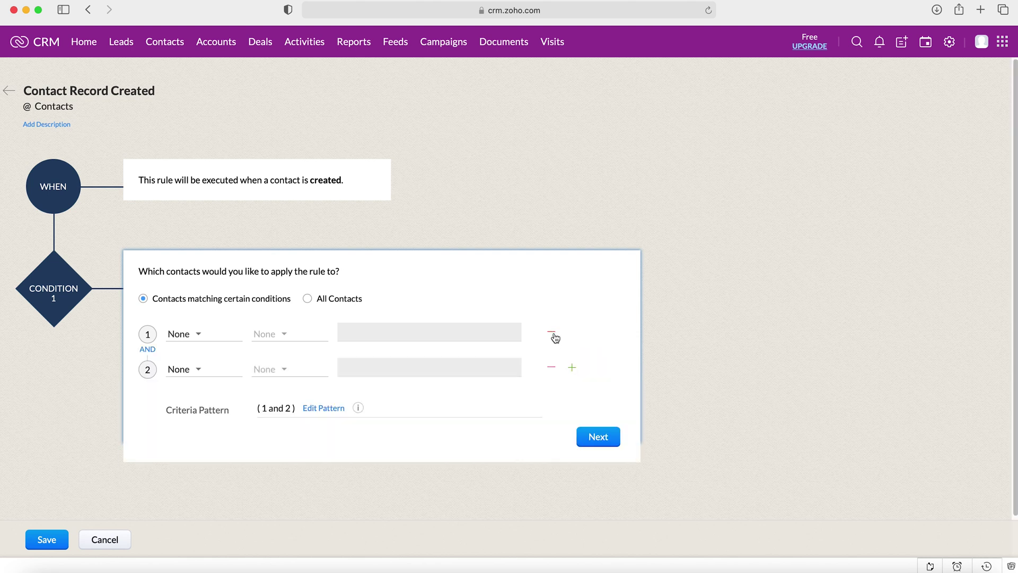
left_click(148, 348)
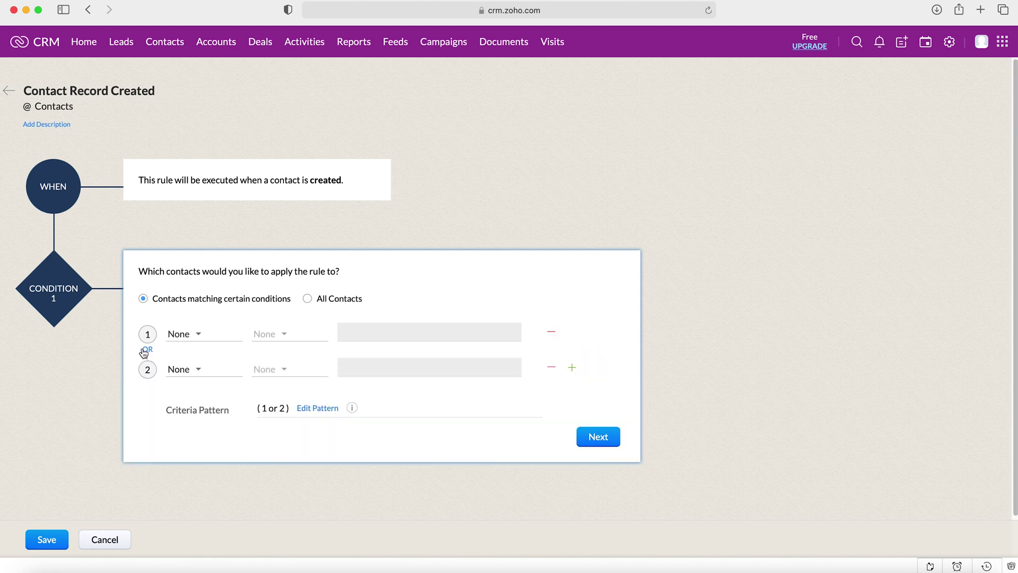
left_click(145, 350)
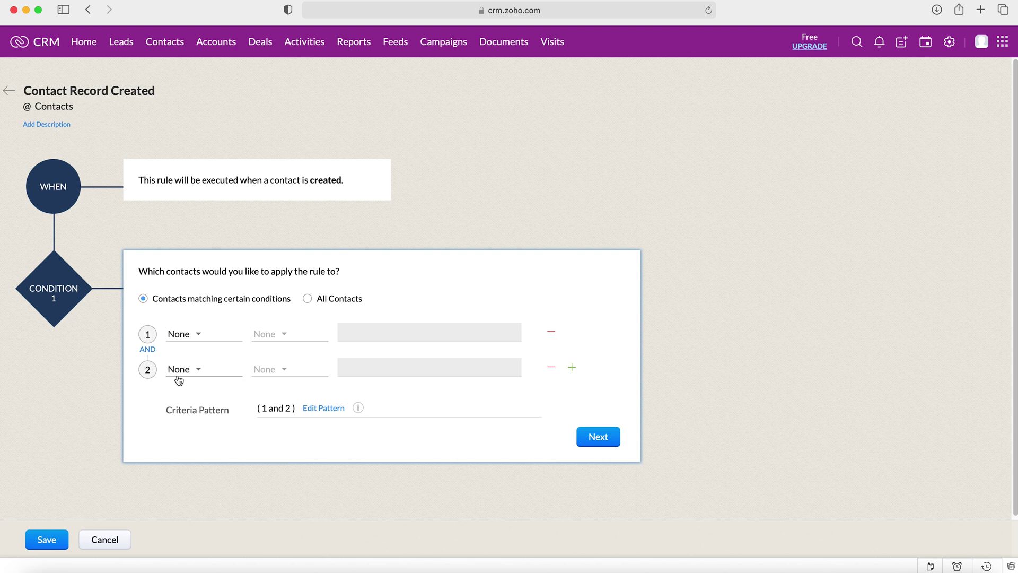
left_click(551, 368)
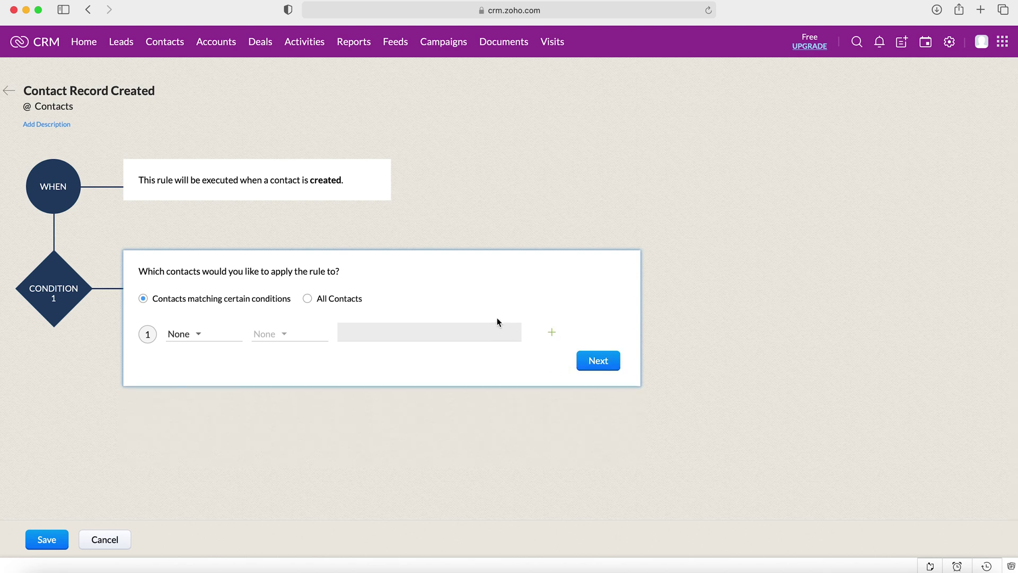
left_click(338, 299)
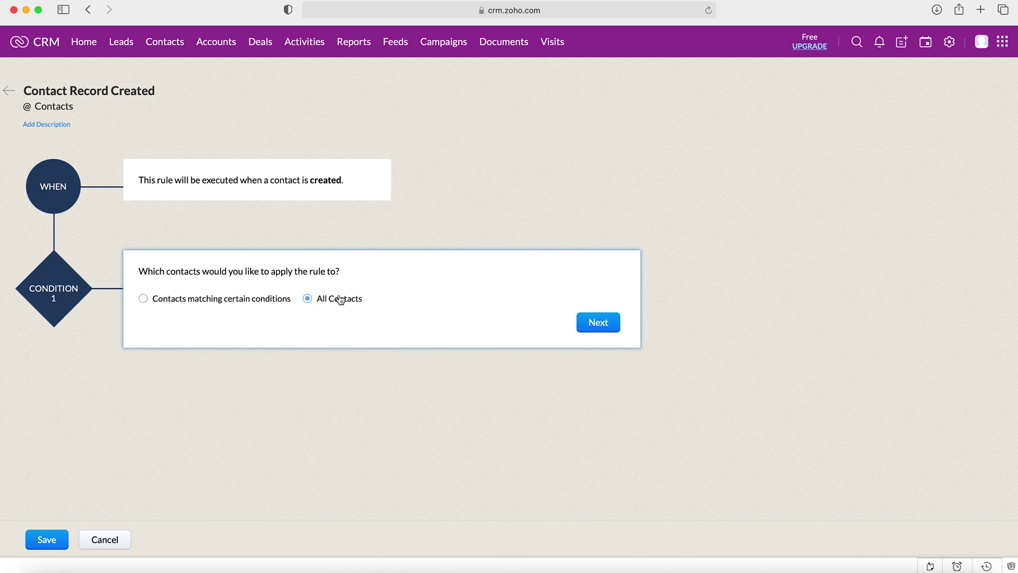
left_click(602, 322)
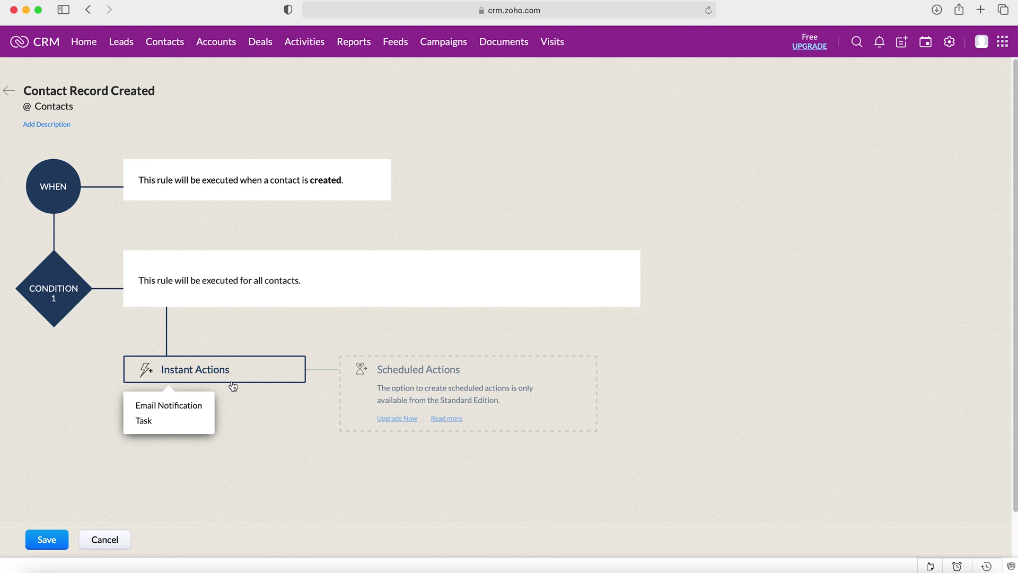
Step: Associate the New Contact Created email notification as an instant action and save the rule
left_click(190, 407)
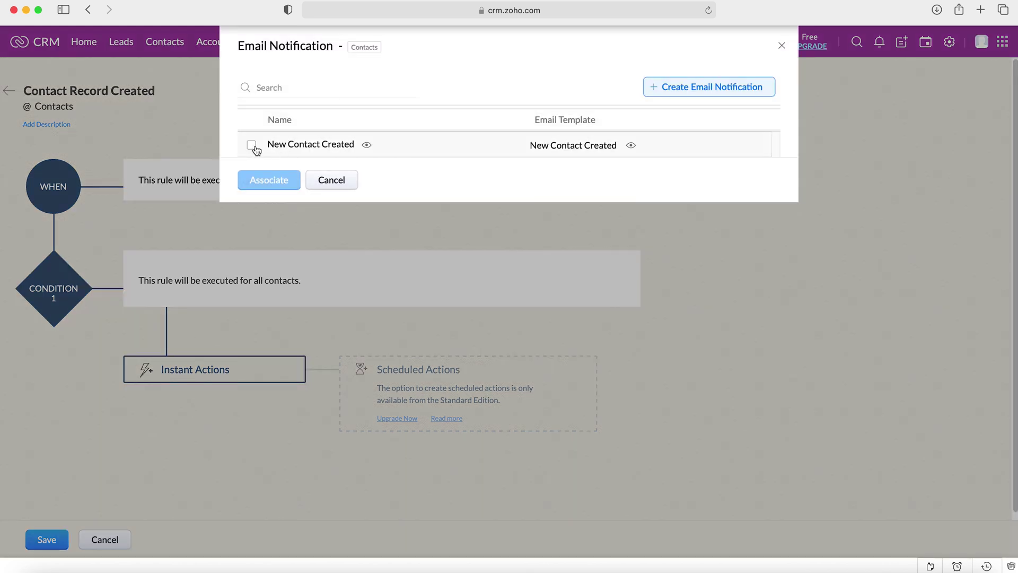
left_click(251, 145)
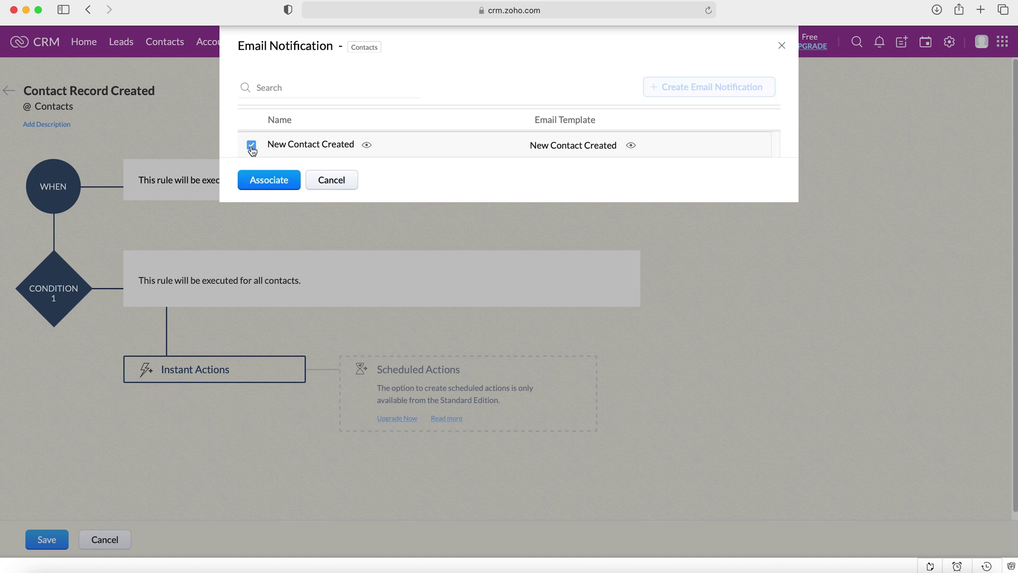
left_click(272, 180)
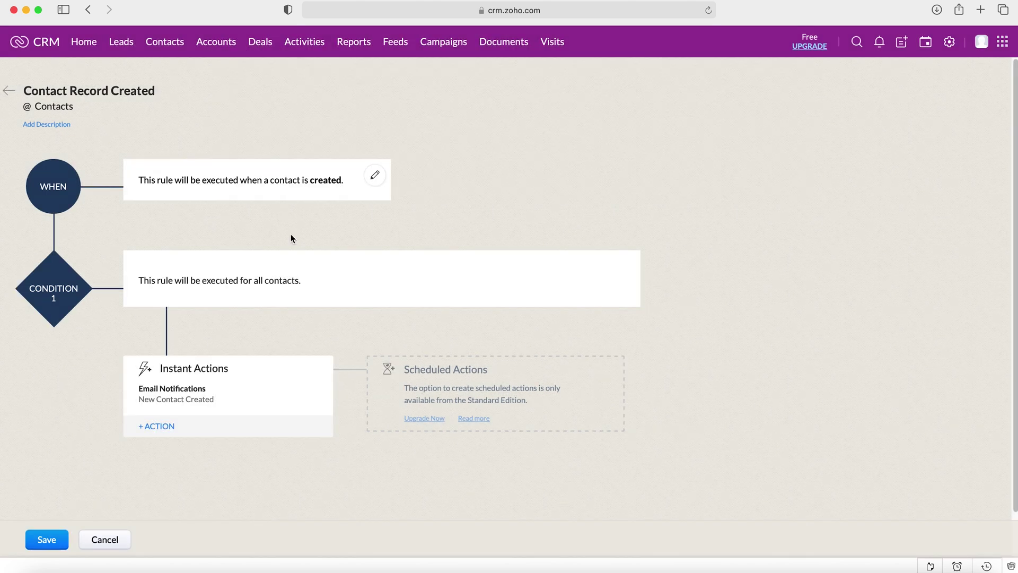
left_click(62, 543)
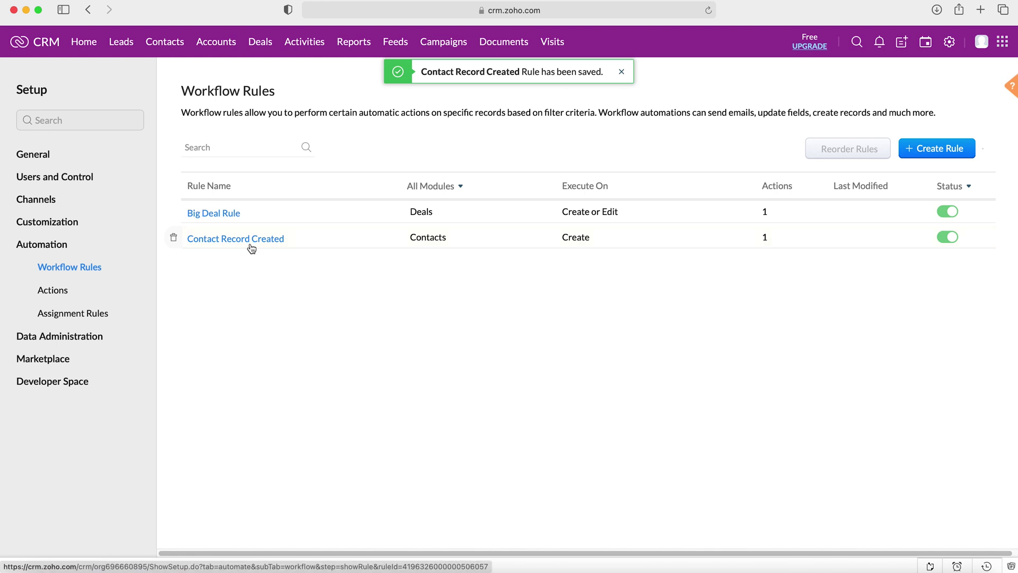
mouse_move(254, 242)
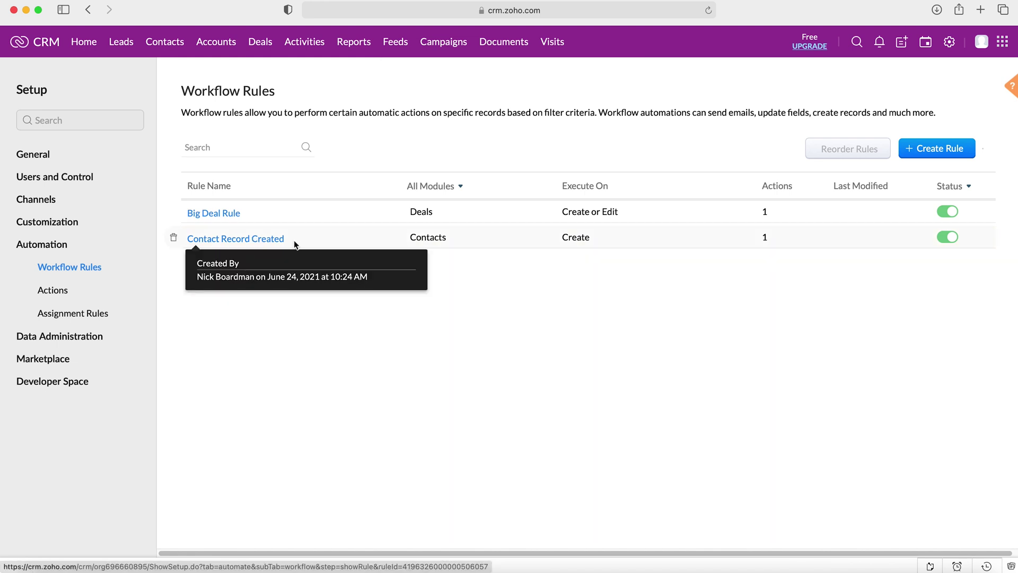